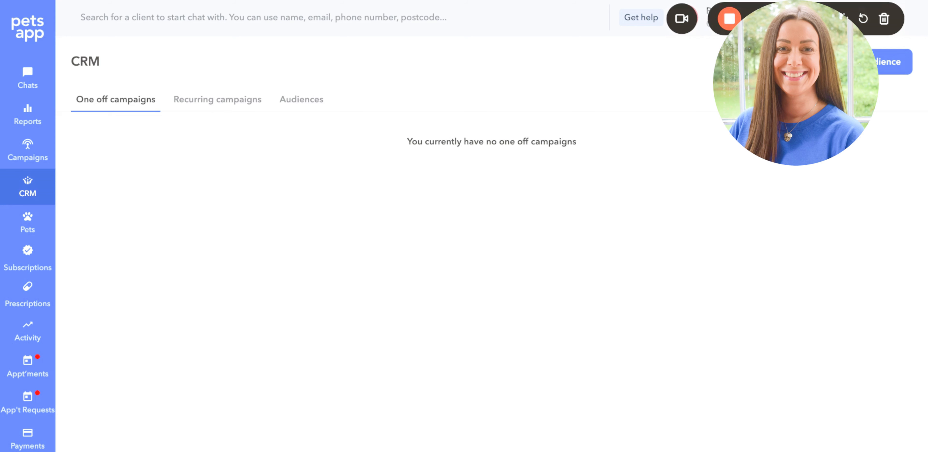
- Start a new audience and try out the "5x your appointments" template
click(893, 62)
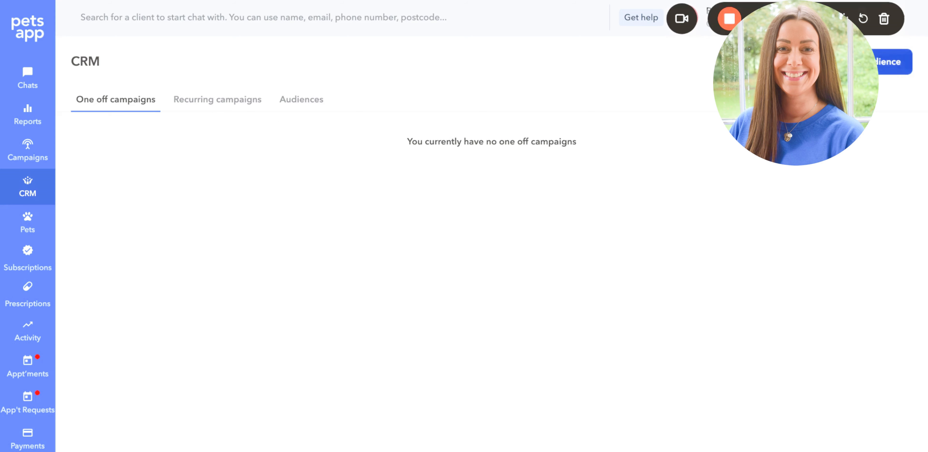
scroll(352, 161, down, 1)
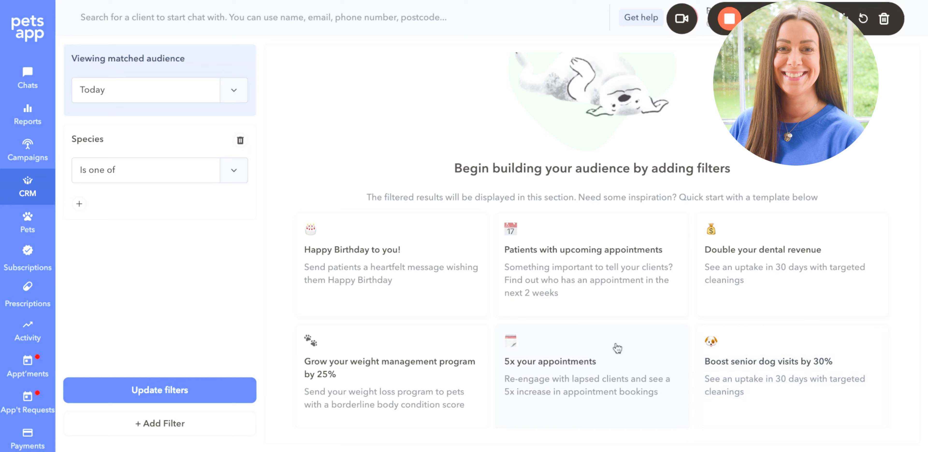
click(595, 350)
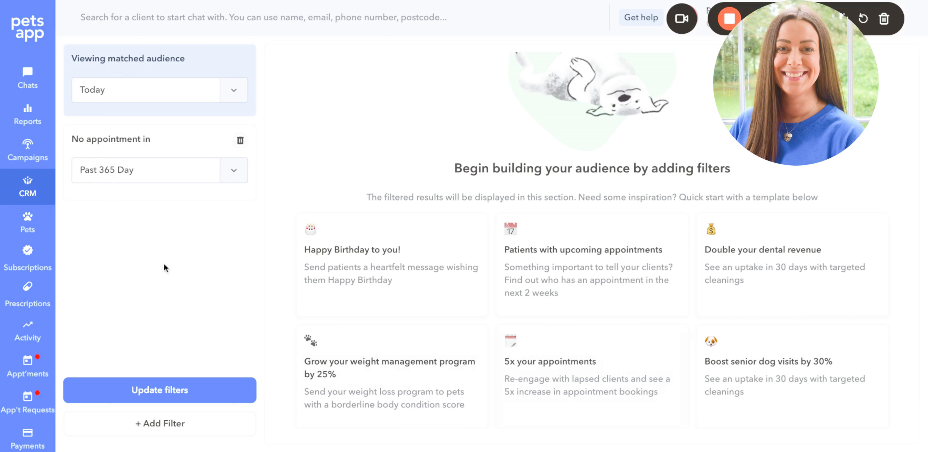
click(421, 303)
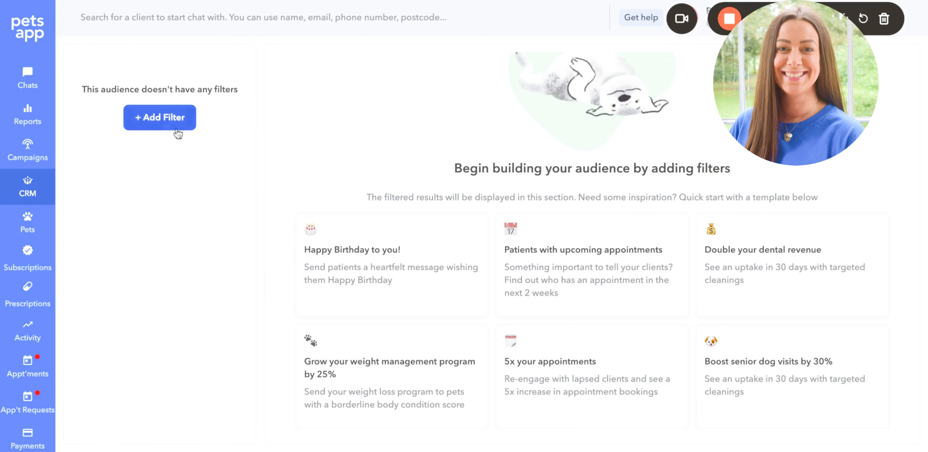
- Add a Product filter to the empty audience, with product name being one of "- Bitch spay Dog Large"
click(177, 127)
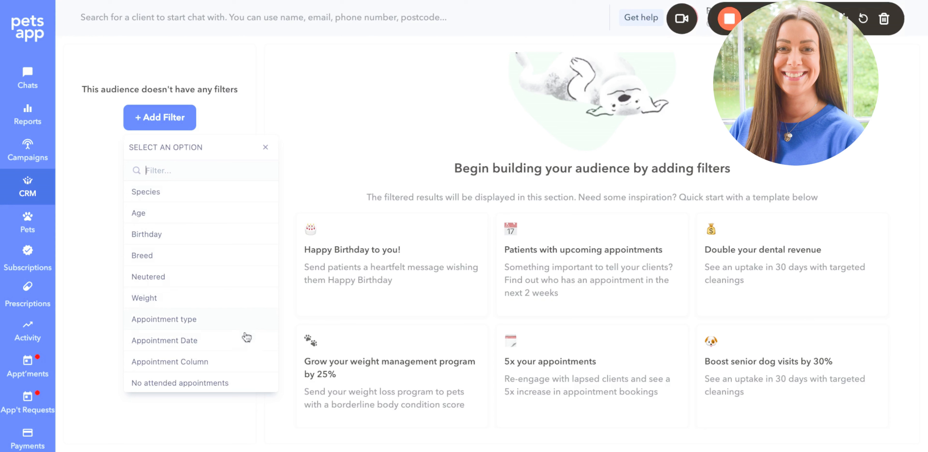
scroll(230, 385, down, 3)
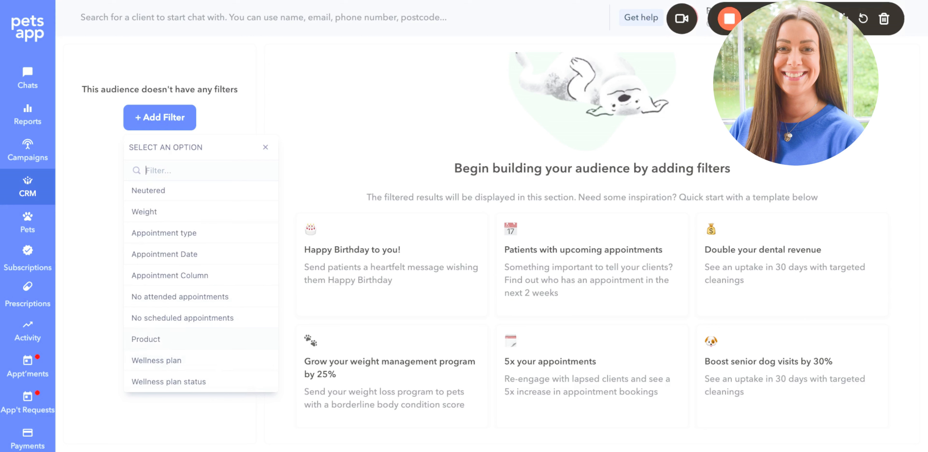
click(216, 340)
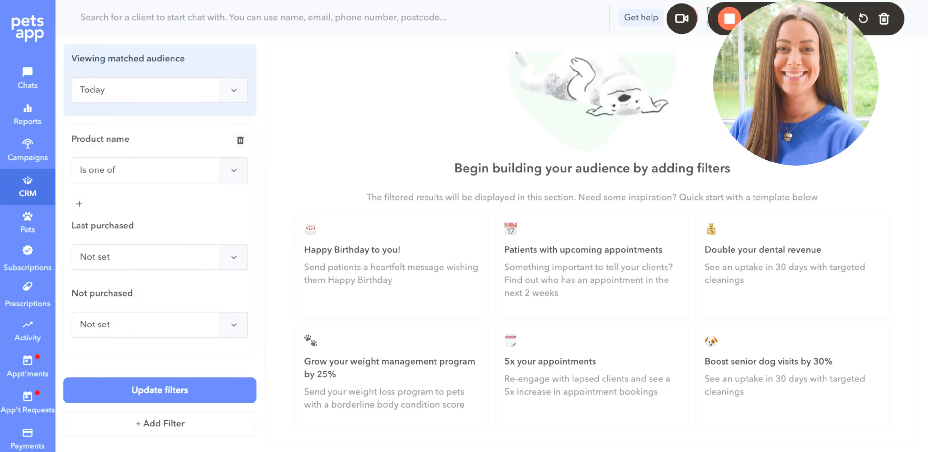
click(79, 205)
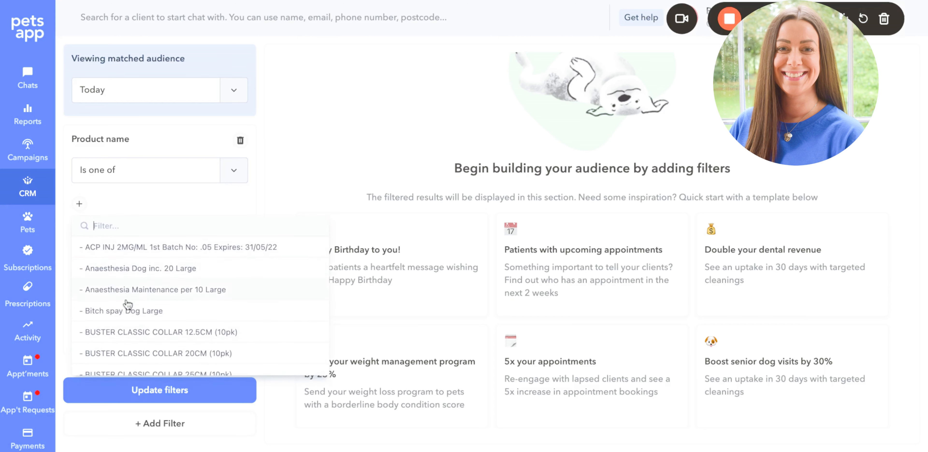
click(128, 312)
click(237, 209)
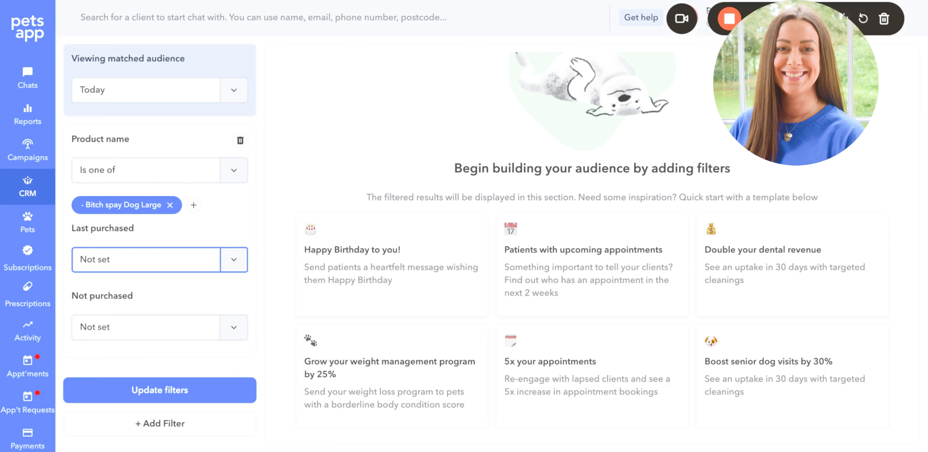
- Set the product filter's Last purchased period to Past 12 Months and apply the updated filters
drag(811, 13, 540, 9)
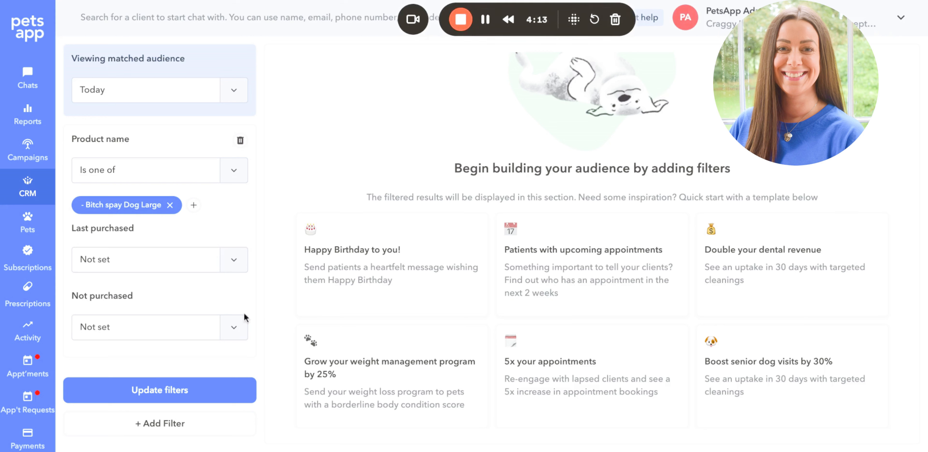
click(137, 258)
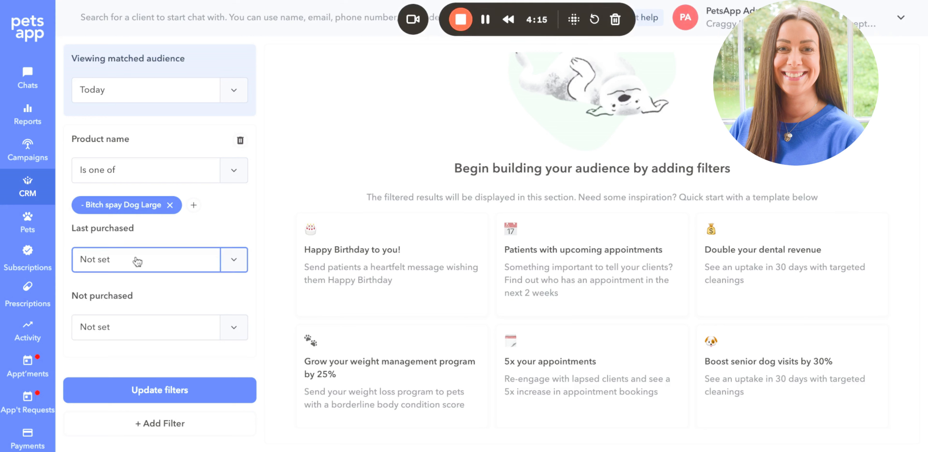
click(137, 261)
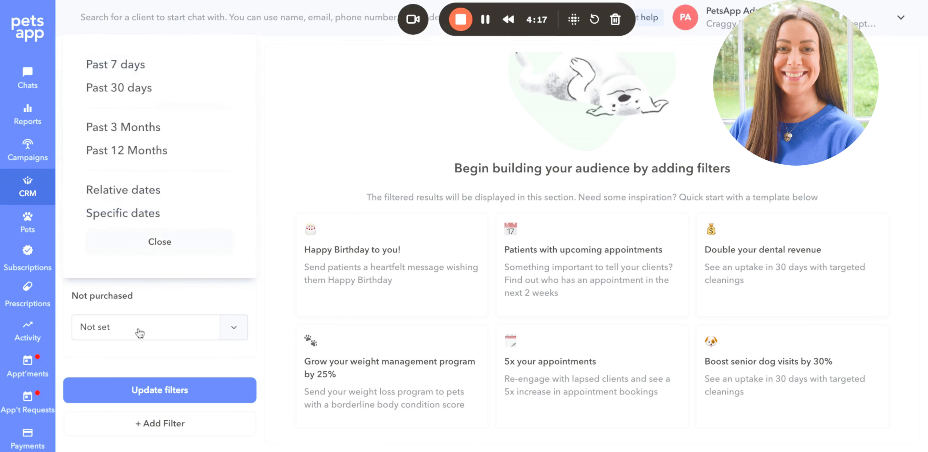
click(136, 156)
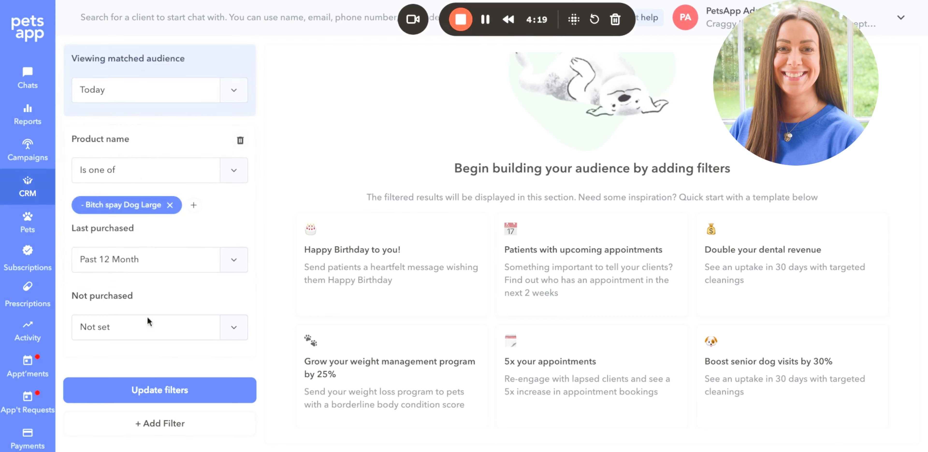
click(149, 391)
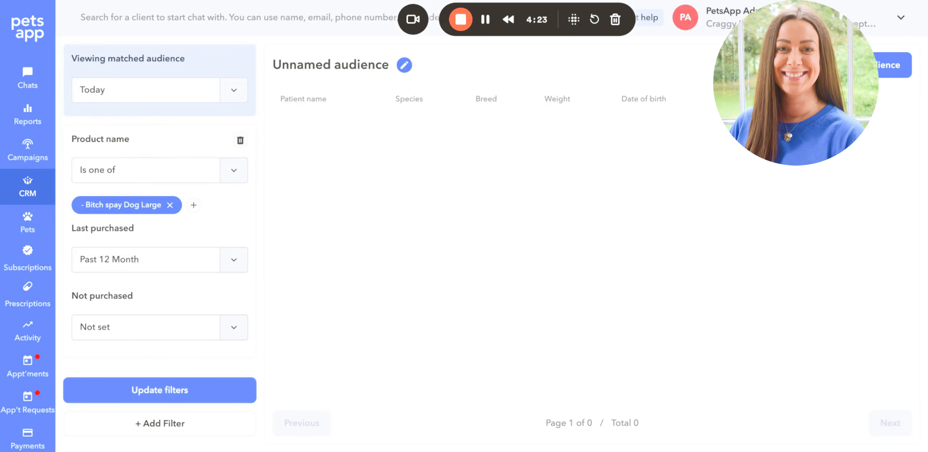
- Name the audience "Spayed dogs within the year" and save it
click(405, 65)
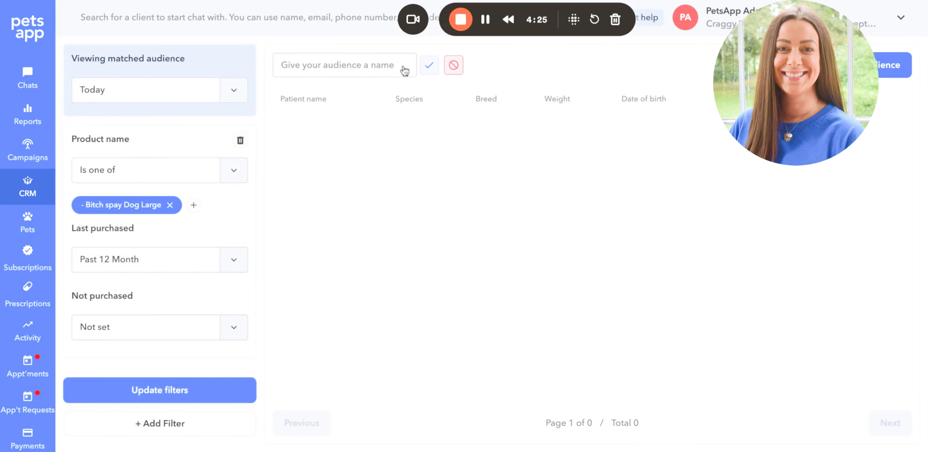
click(358, 69)
text(Spayed )
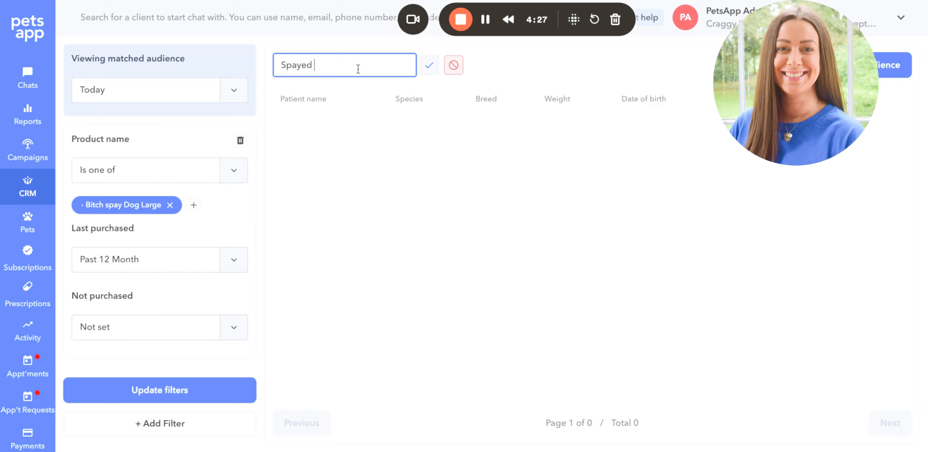
text(dogs within the year)
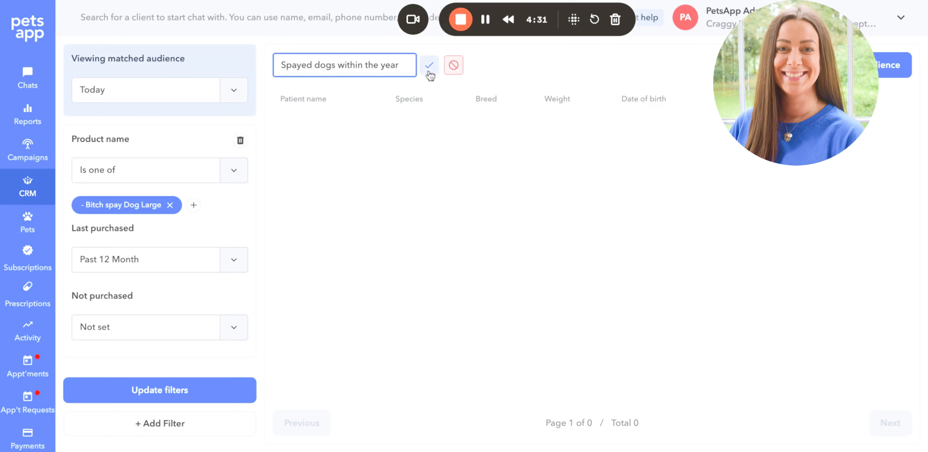
click(429, 72)
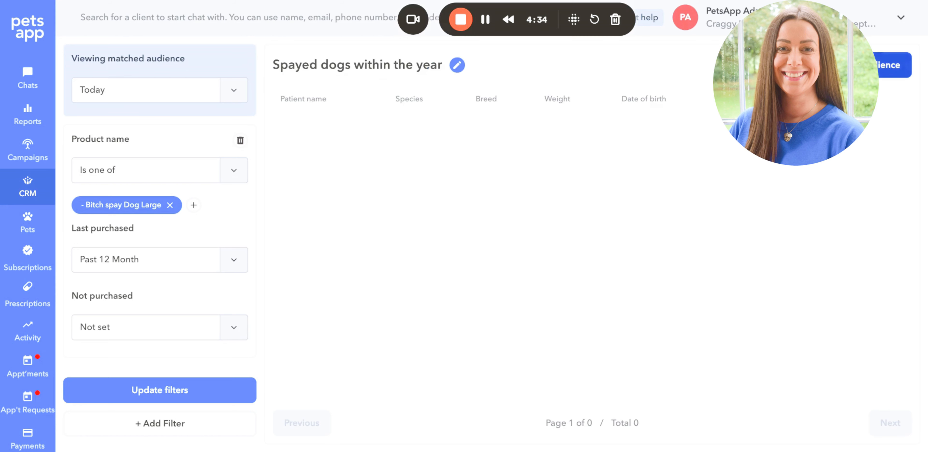
click(866, 65)
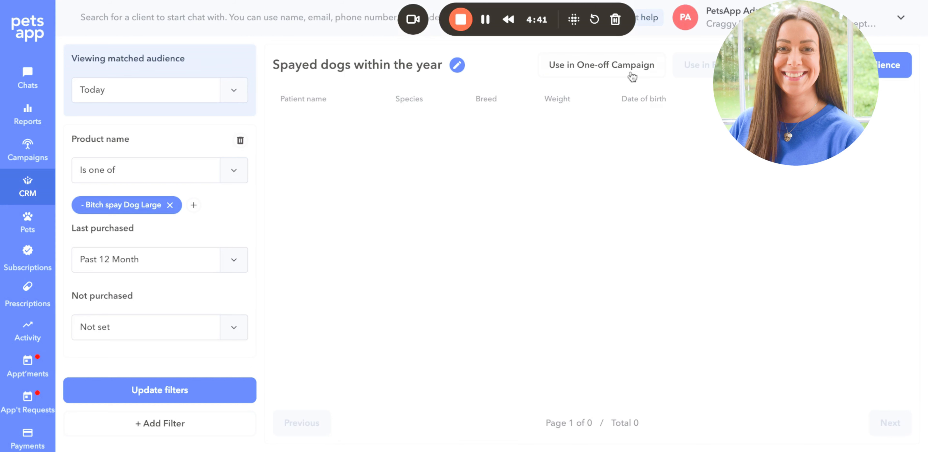
- Use the audience in a one-off campaign, with "Spayed dogs within the year" as the selected audience
click(610, 75)
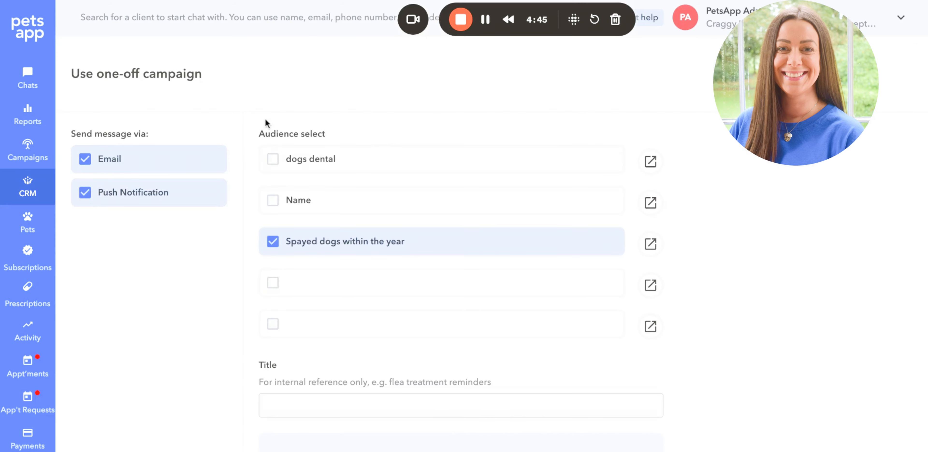
click(311, 168)
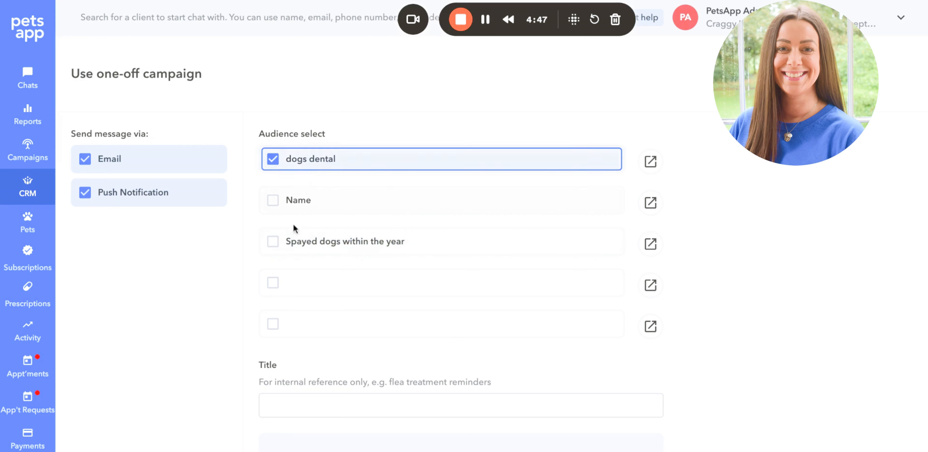
click(289, 240)
- Enter "Did you know neutered dogs are prone to weight gain?" as the title in the campaign's Content section
scroll(436, 256, down, 6)
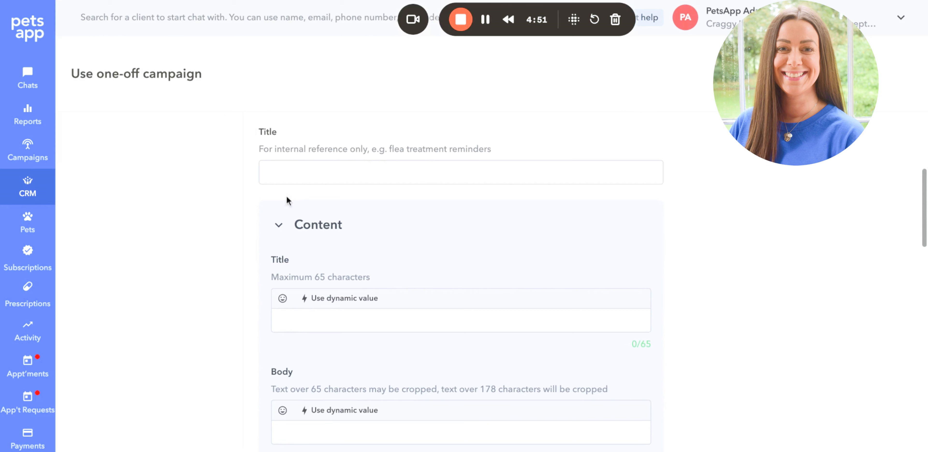
click(279, 182)
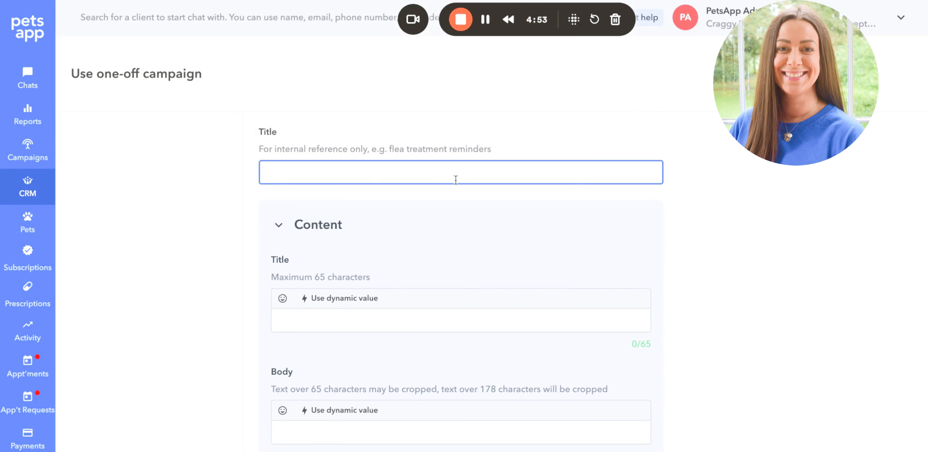
scroll(456, 179, down, 4)
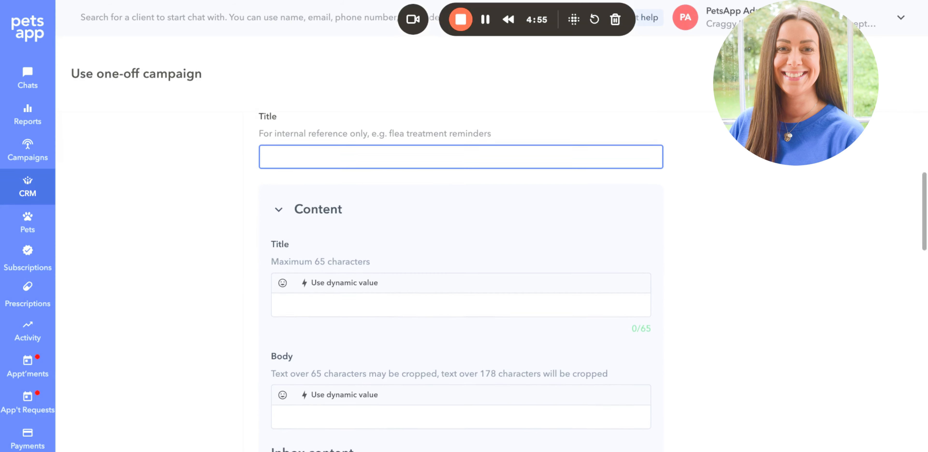
click(419, 182)
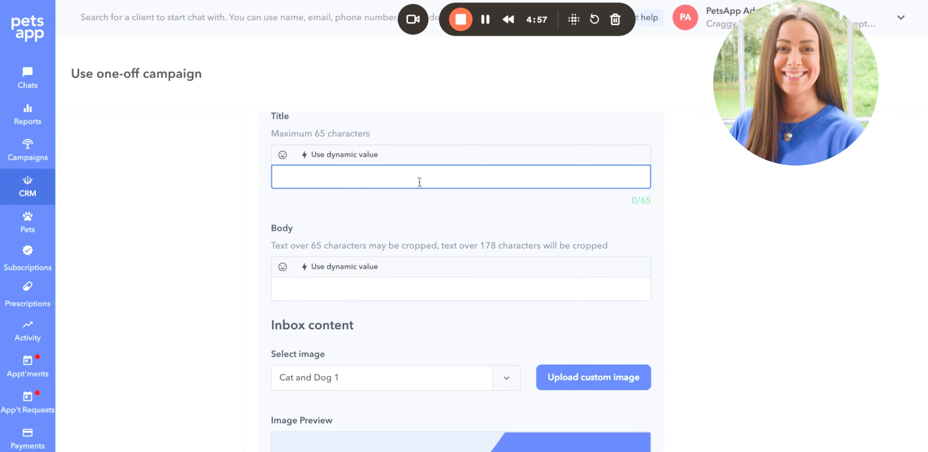
scroll(420, 182, up, 2)
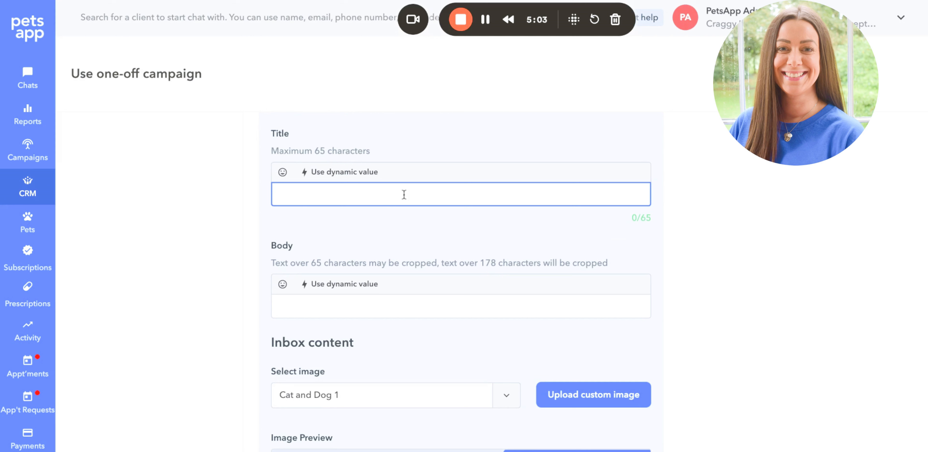
text(Did you know neutered dogs are p)
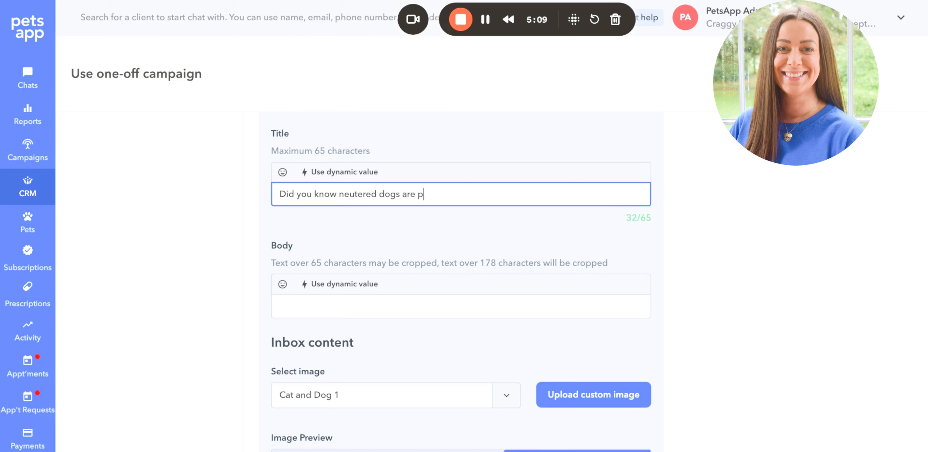
text(rone to weight gain?)
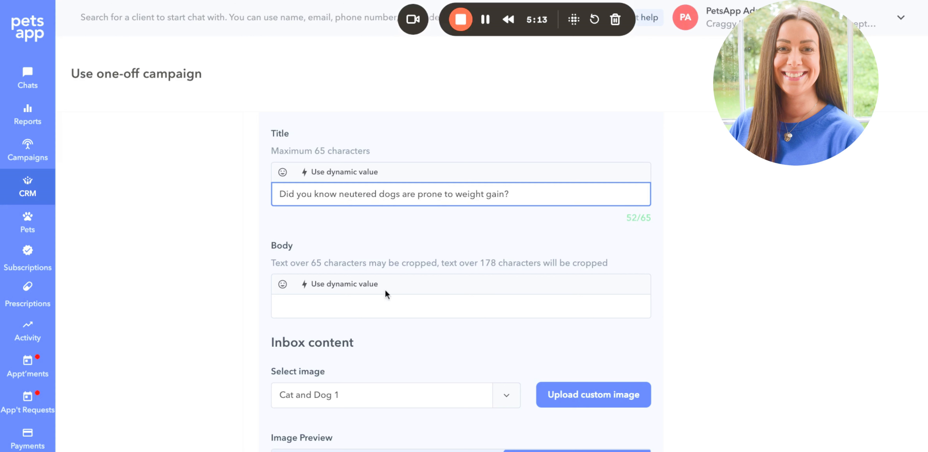
- Write the message body "Please book {{patientName}} in for an appointment today!", inserting the patient name as a dynamic value
click(385, 305)
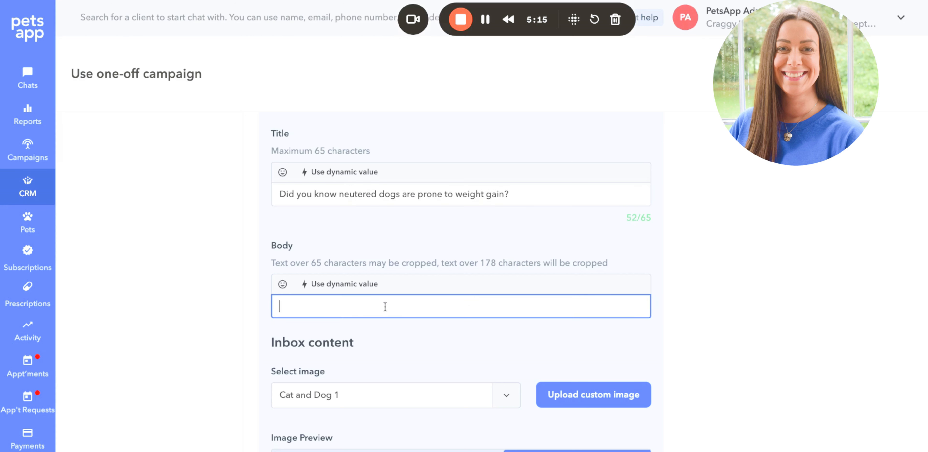
text(Please book)
click(362, 291)
click(354, 346)
text(in for an ap)
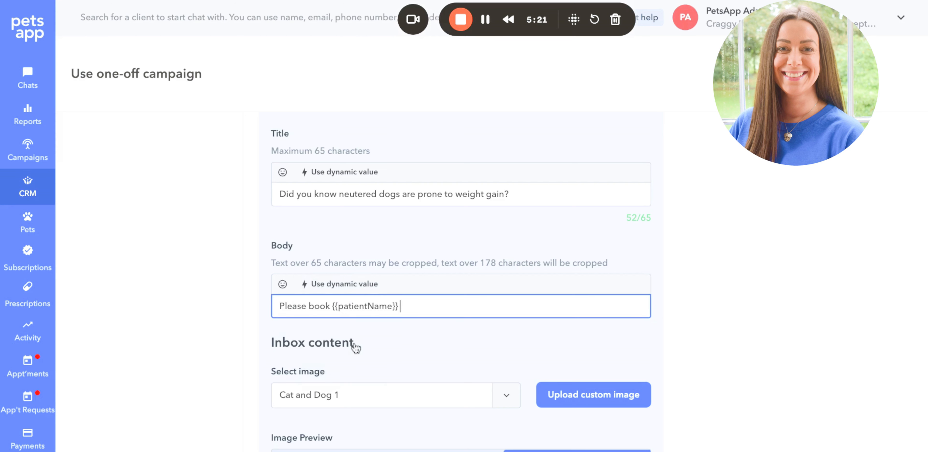
text(pointment today!)
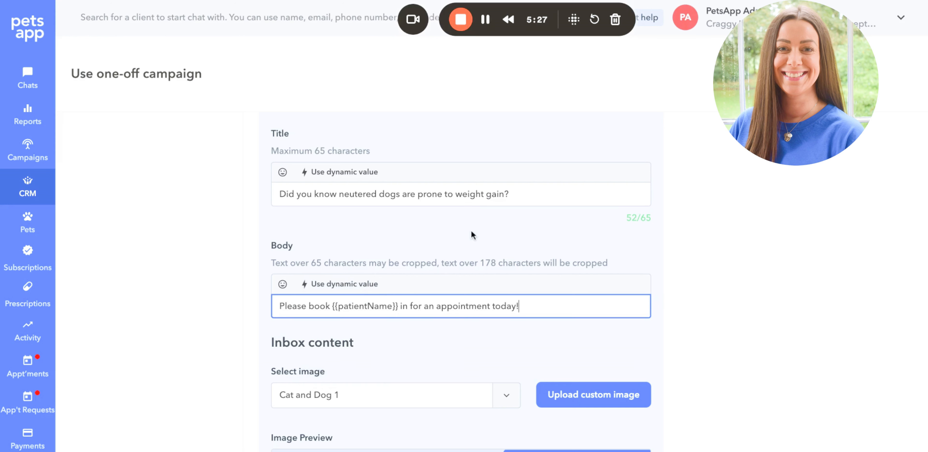
- Choose the Dog 2 image for the campaign's inbox content
scroll(471, 230, down, 5)
scroll(472, 232, down, 2)
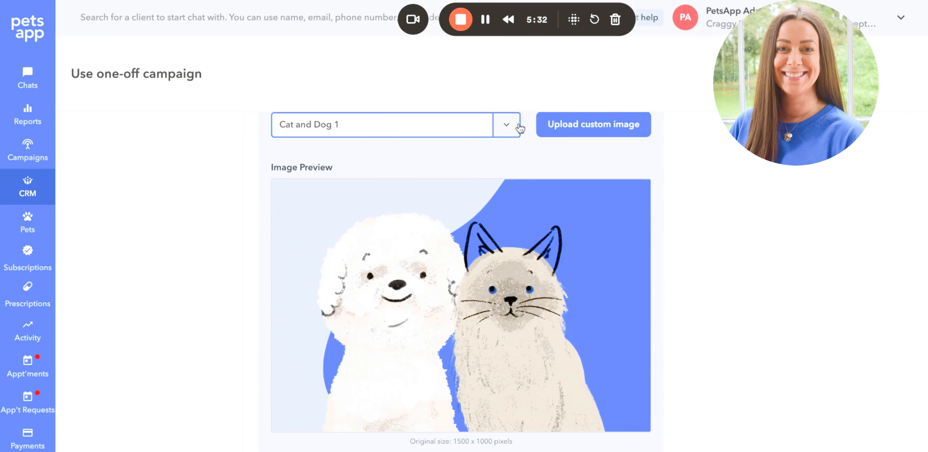
click(383, 229)
click(415, 129)
click(396, 155)
click(383, 136)
click(410, 22)
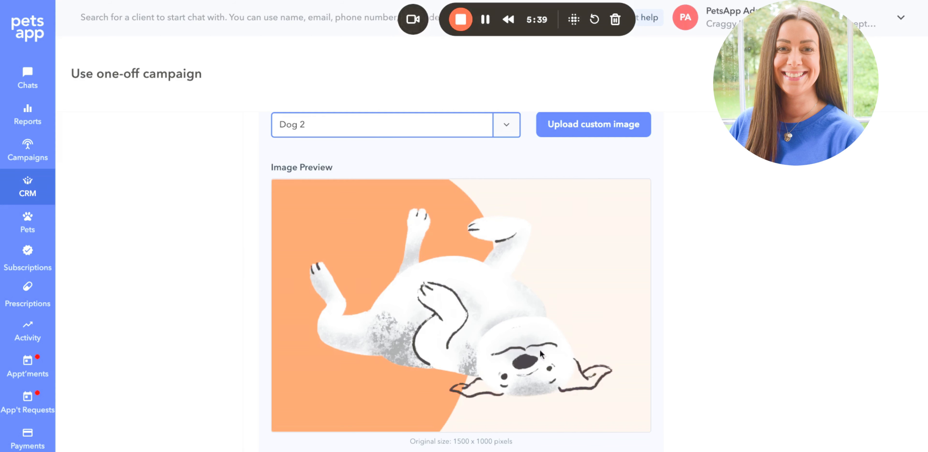
- Examine the remaining inbox fields below the image preview: the content body, the mandatory button name and the button link
scroll(528, 358, down, 5)
scroll(526, 354, down, 1)
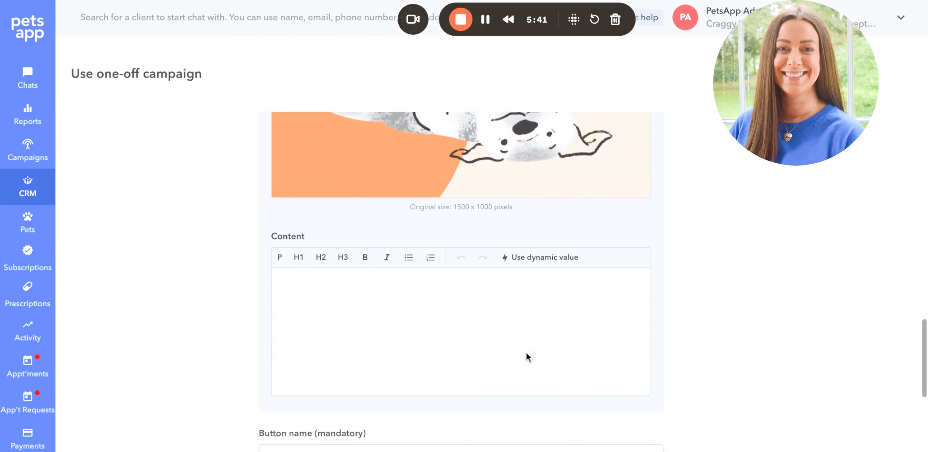
click(485, 286)
scroll(479, 297, down, 1)
scroll(480, 298, up, 1)
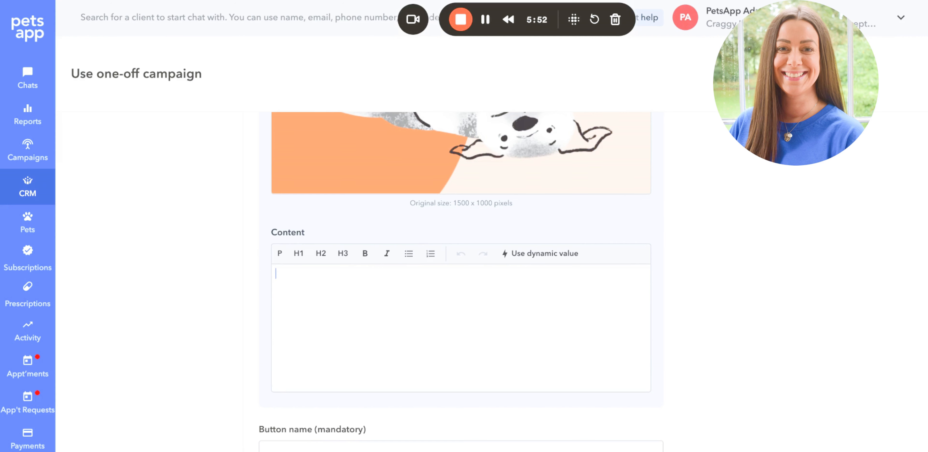
scroll(461, 252, down, 5)
click(401, 281)
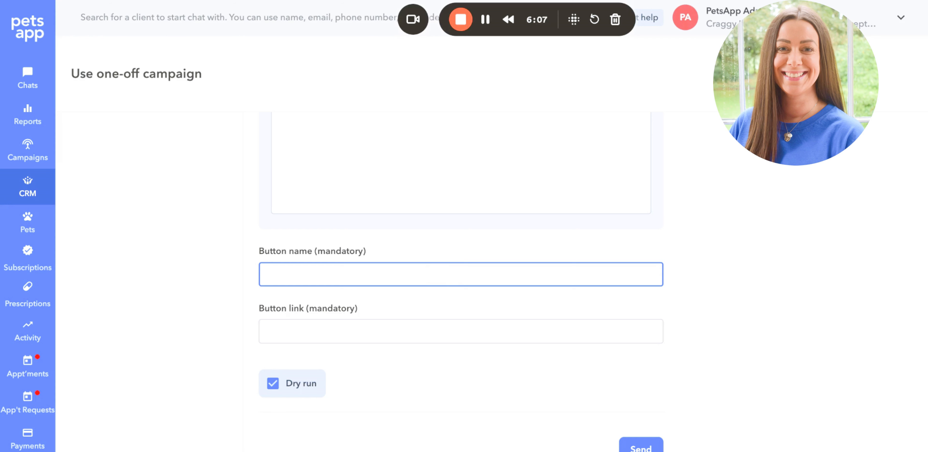
- Turn off the dry run option and send the one-off campaign
click(302, 385)
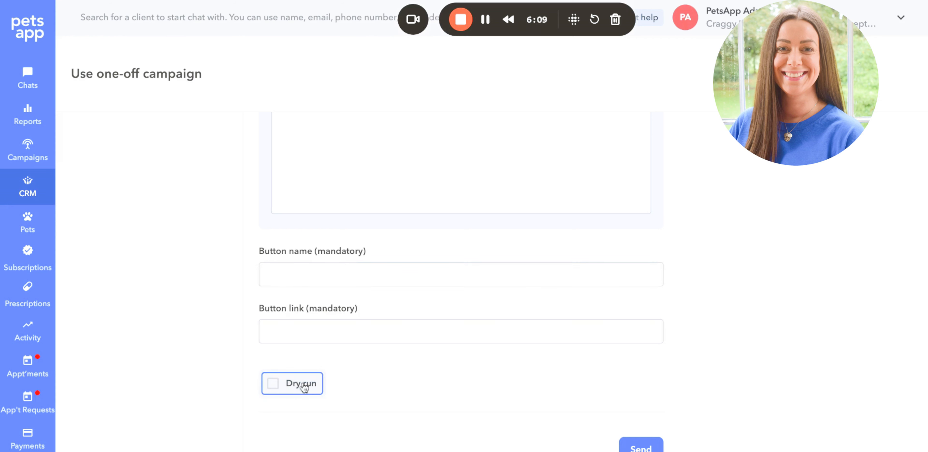
scroll(455, 354, down, 2)
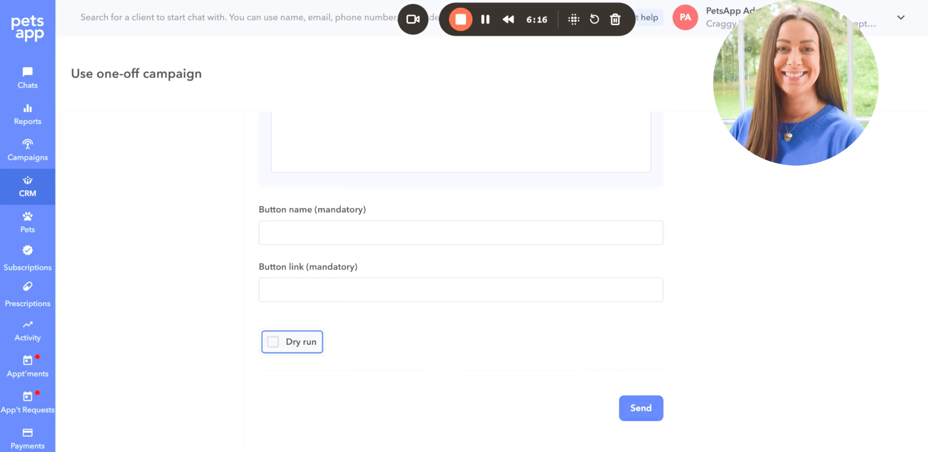
click(645, 414)
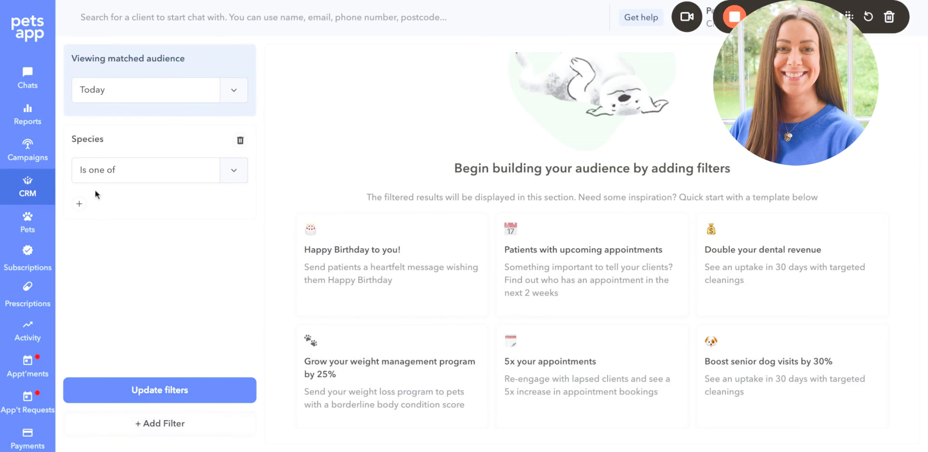
- Set the audience's Species filter to match canine
click(80, 207)
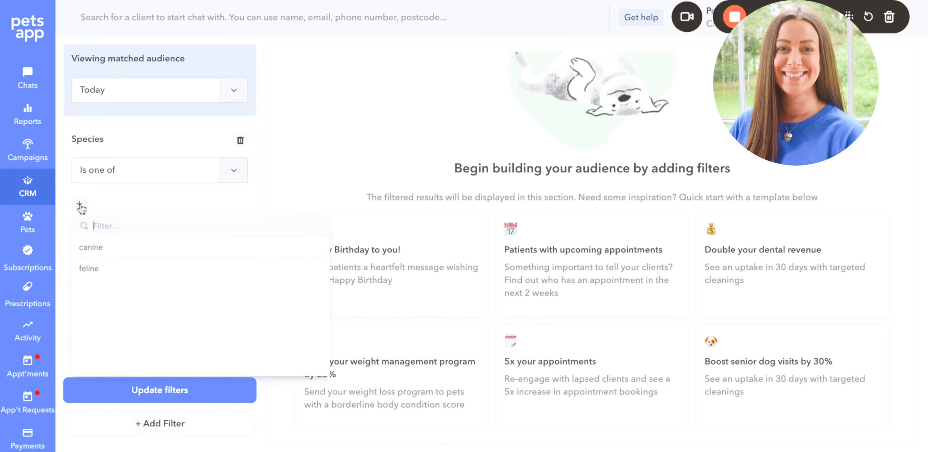
click(104, 256)
click(191, 205)
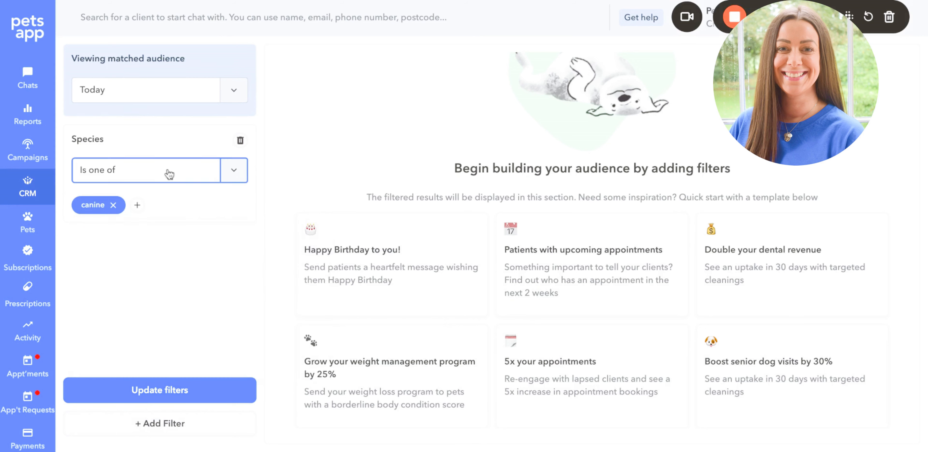